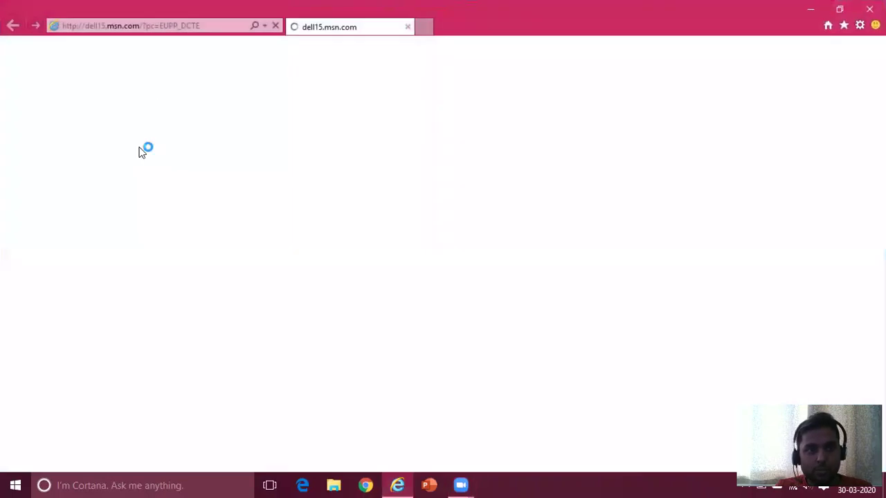
- Go to eoffice.bhel.in and log in with the user's login ID and password
click(174, 28)
text(eoffice.bhel.in/)
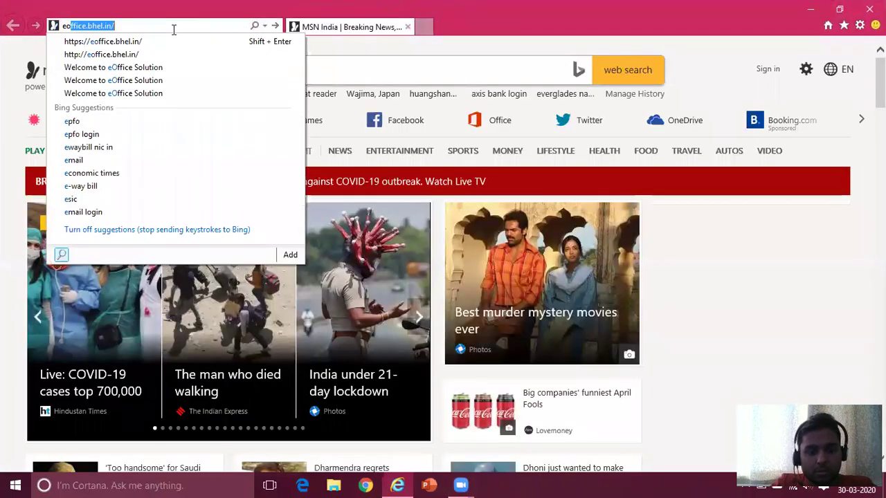
key(Return)
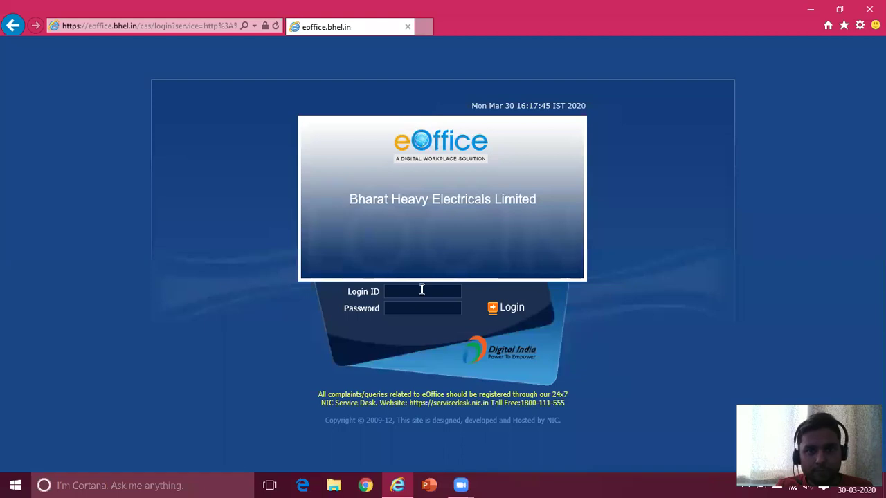
click(420, 292)
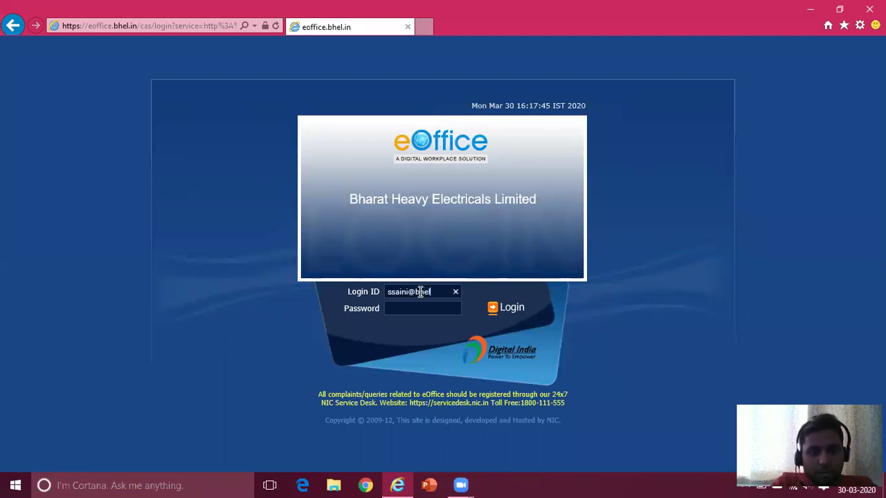
text(•••••)
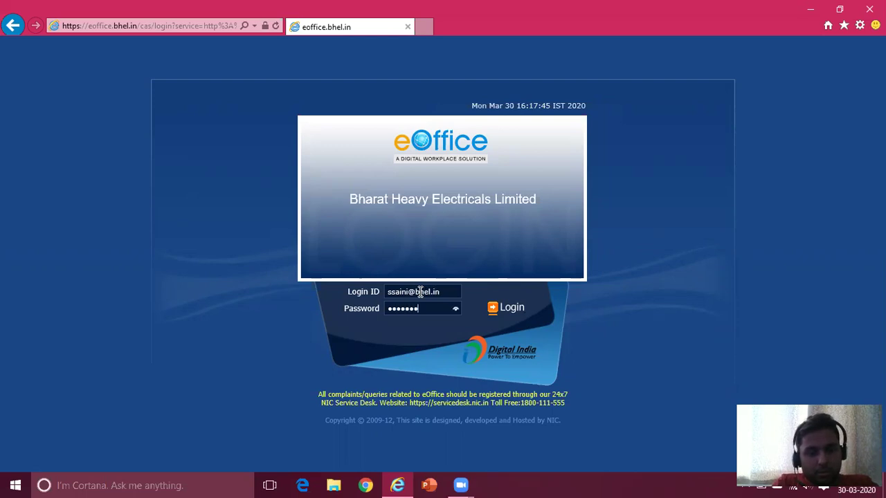
click(507, 311)
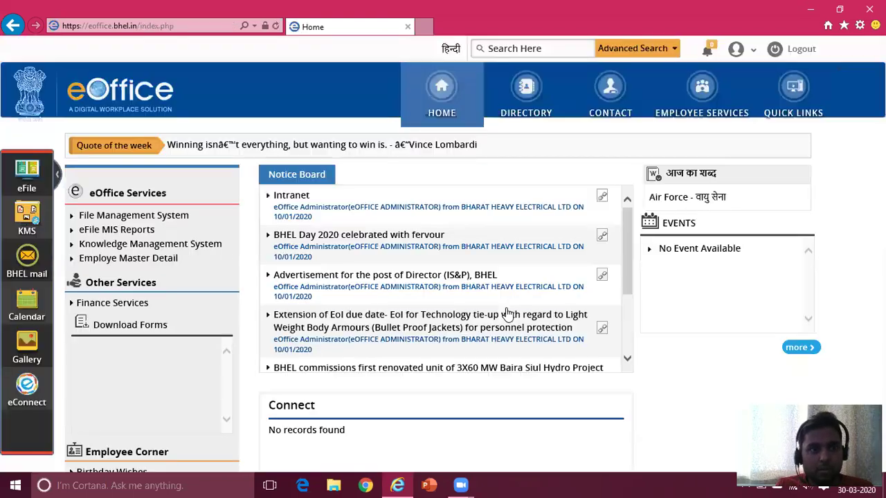
- Enter eFile, ending the other session, open file 210 and discard its draft 'May please approve.'
click(118, 218)
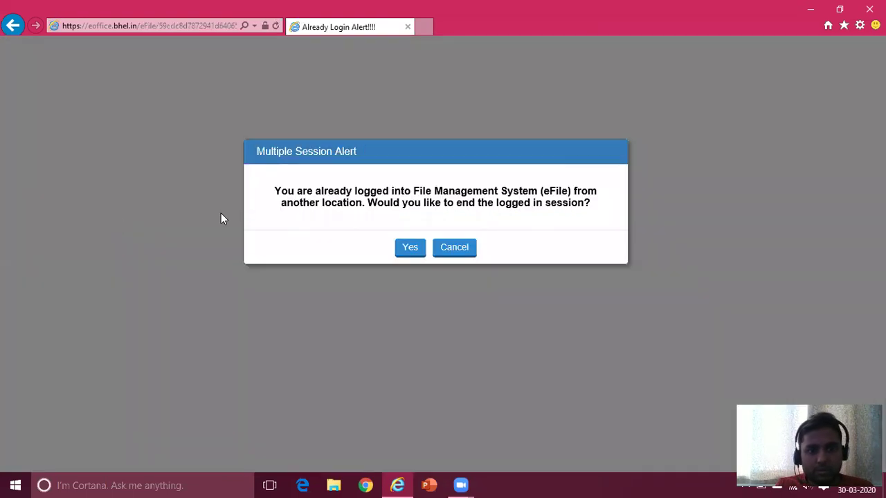
click(406, 249)
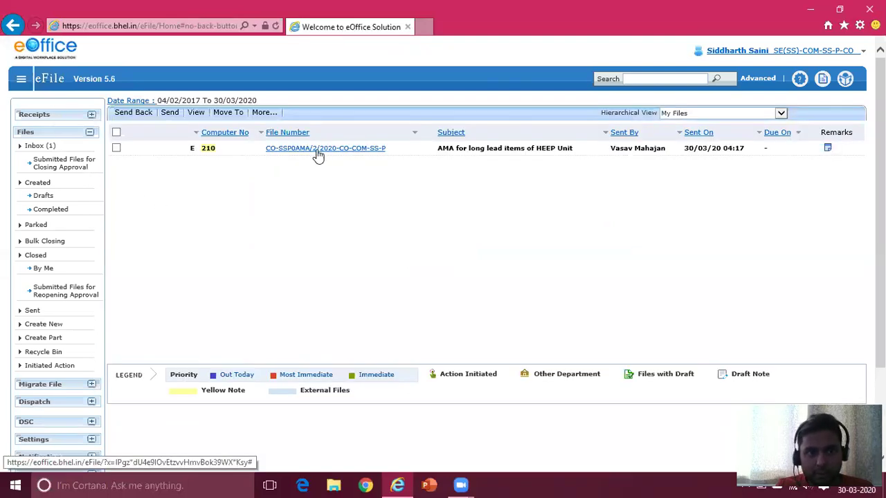
click(317, 150)
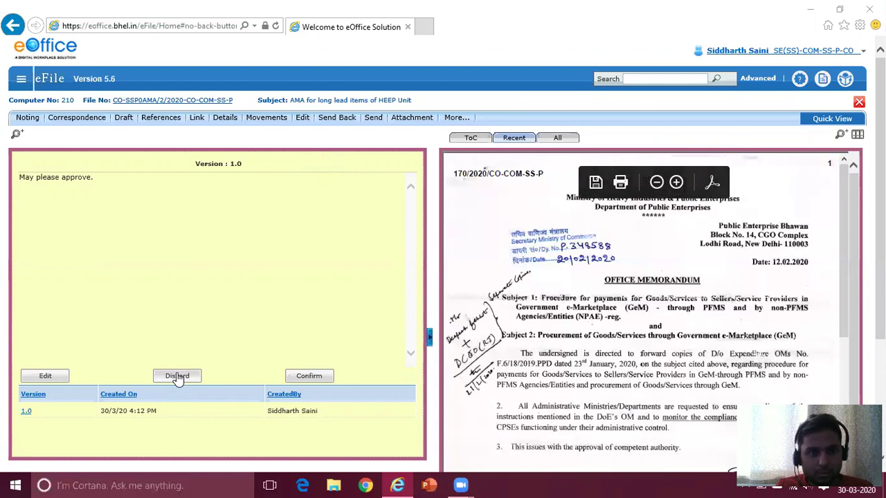
click(177, 376)
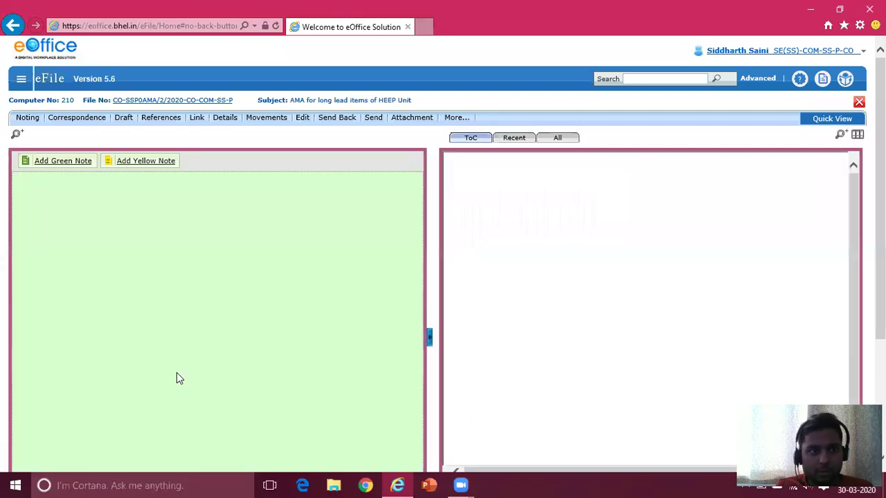
- Write a yellow note 'Submitted for approval.' and submit it as version 1.0
click(147, 164)
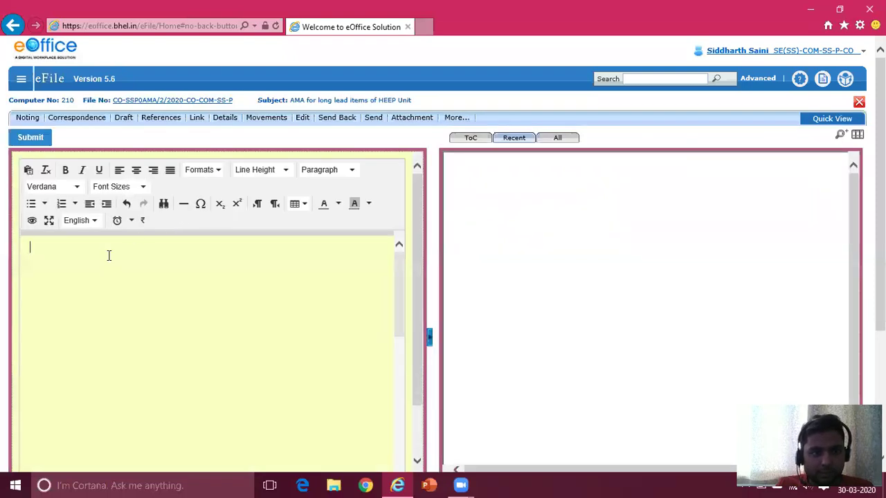
text(Submi)
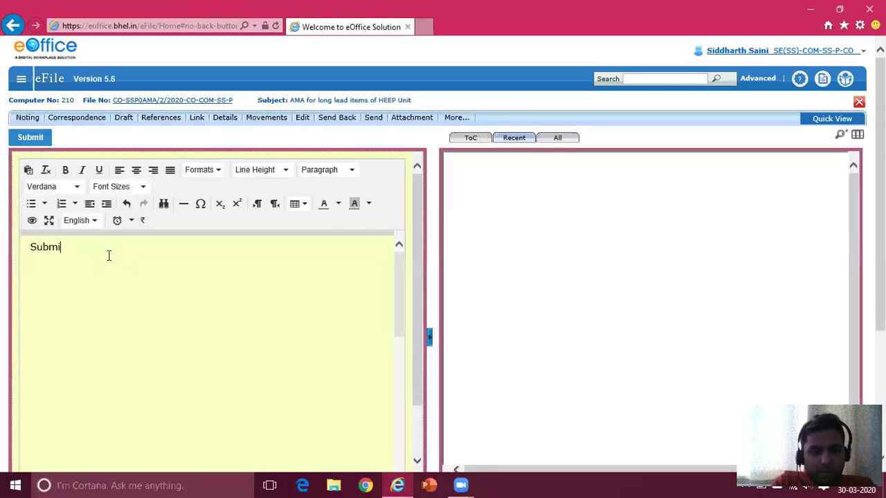
text(tted for approval.)
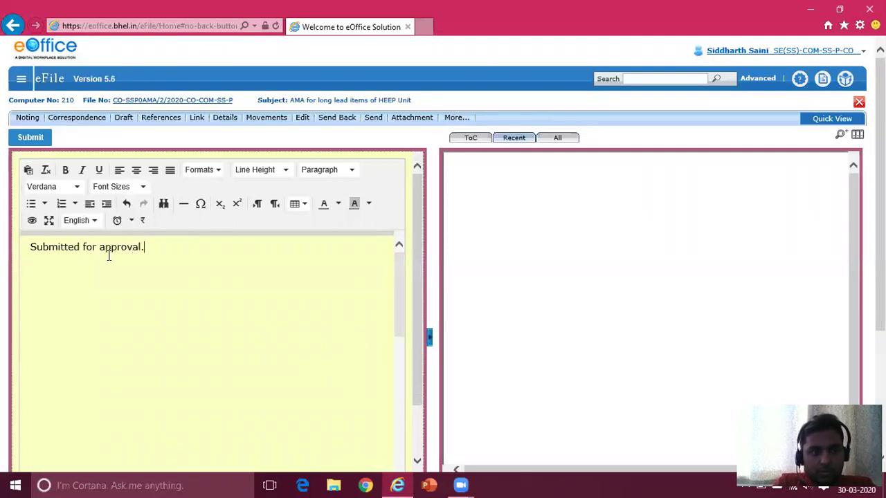
click(39, 137)
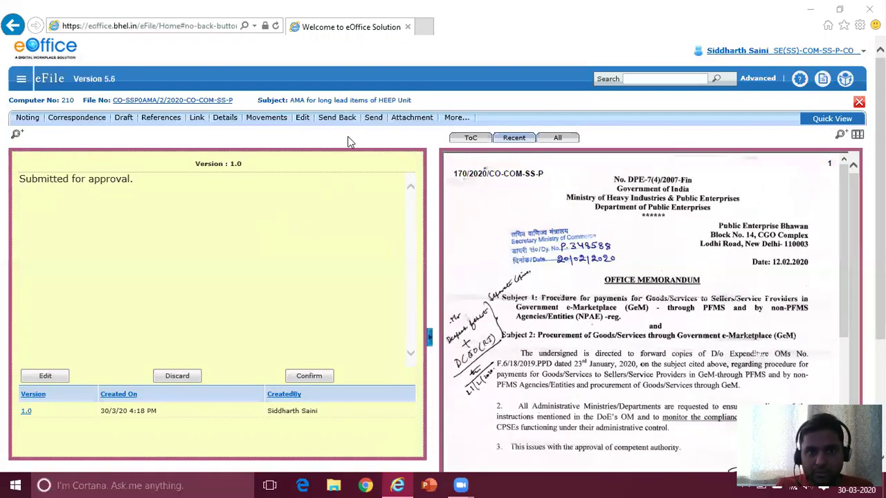
- Send file 210 to the Sourcing Strategy & Policy officer picked from the To suggestions
click(374, 121)
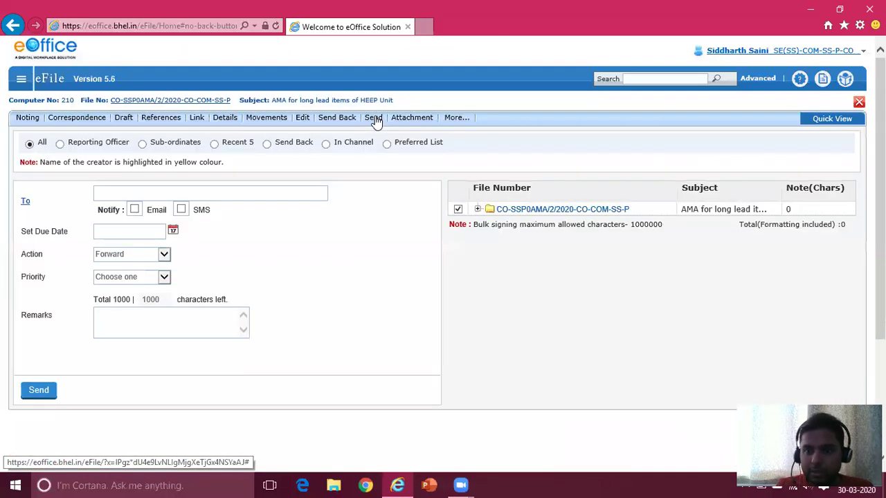
click(175, 191)
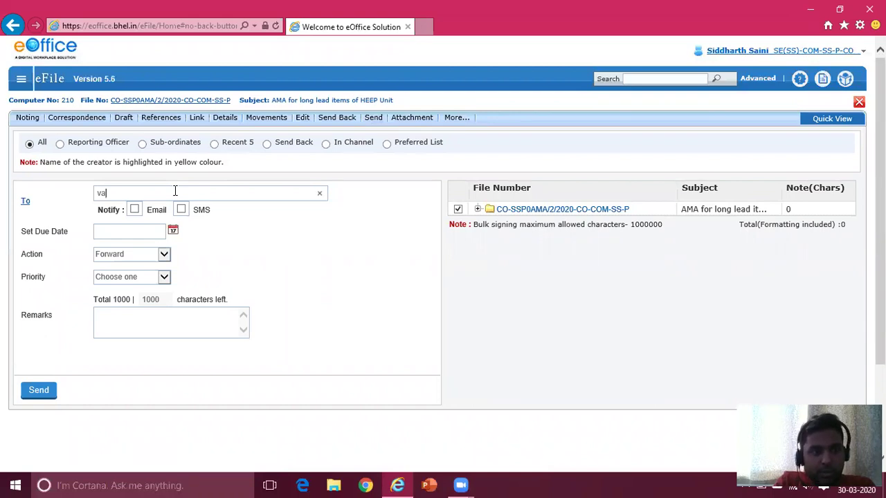
text(vasav)
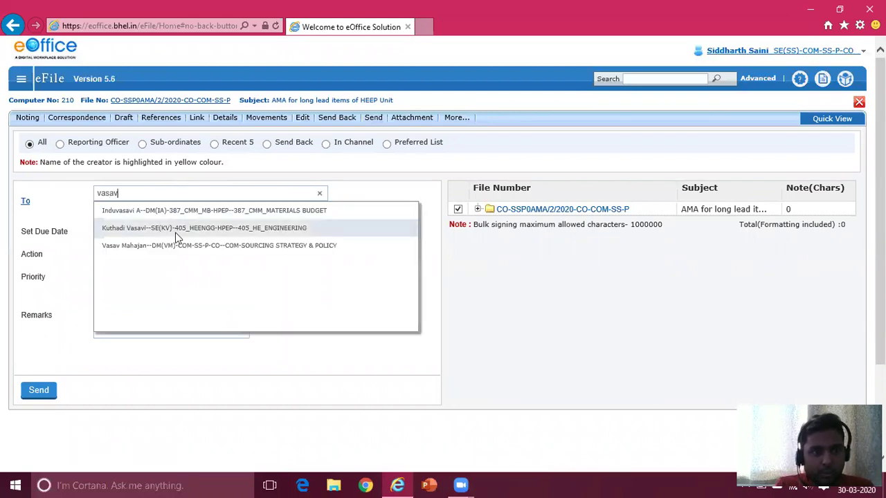
click(175, 248)
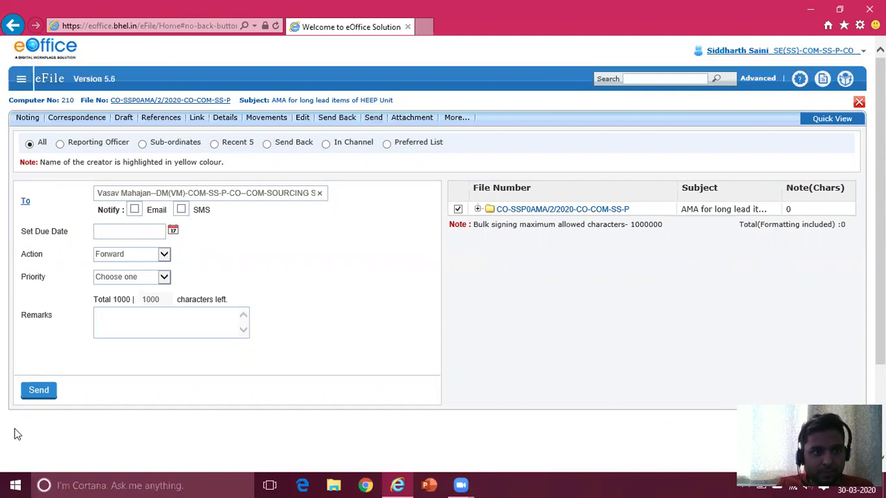
click(38, 391)
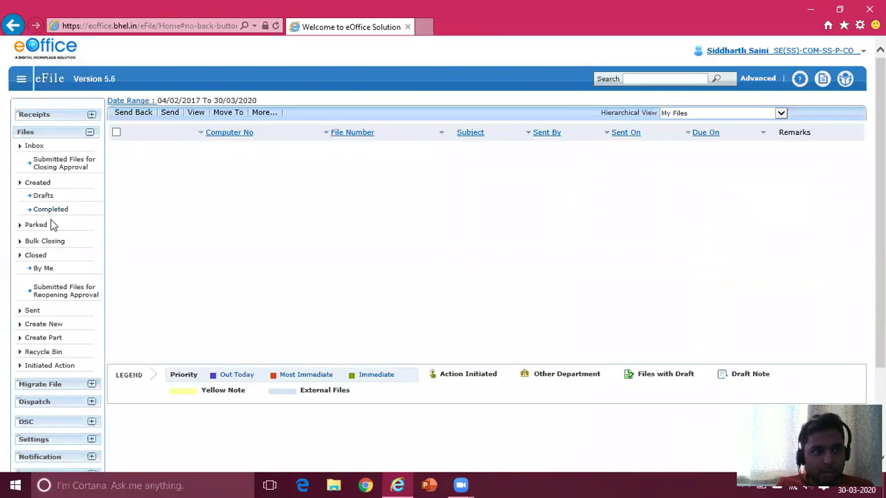
- Review file 210 in the Sent files list, then sign out of eOffice
click(31, 312)
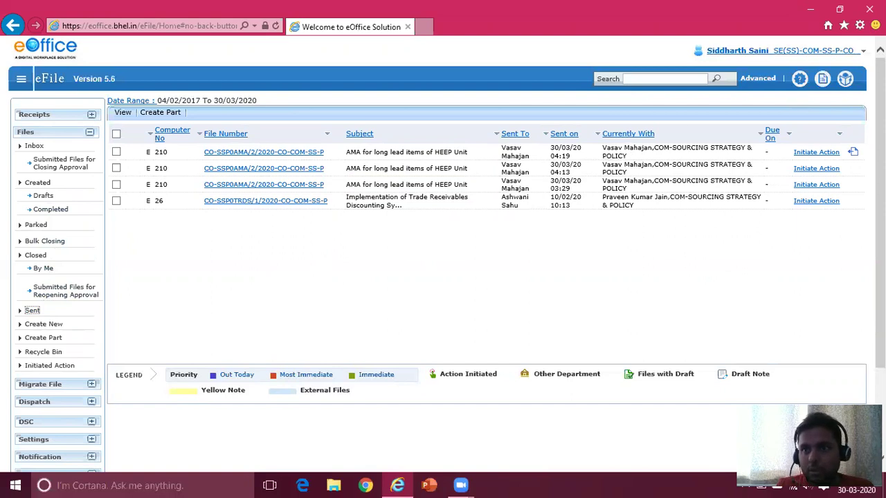
click(862, 52)
click(668, 99)
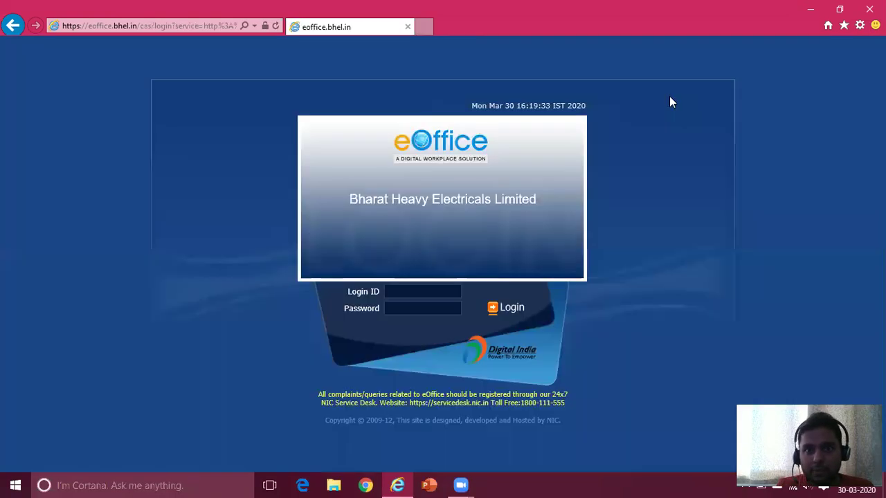
- Log in as the approving officer without saving the password, and open File Management System
click(419, 294)
key(Tab)
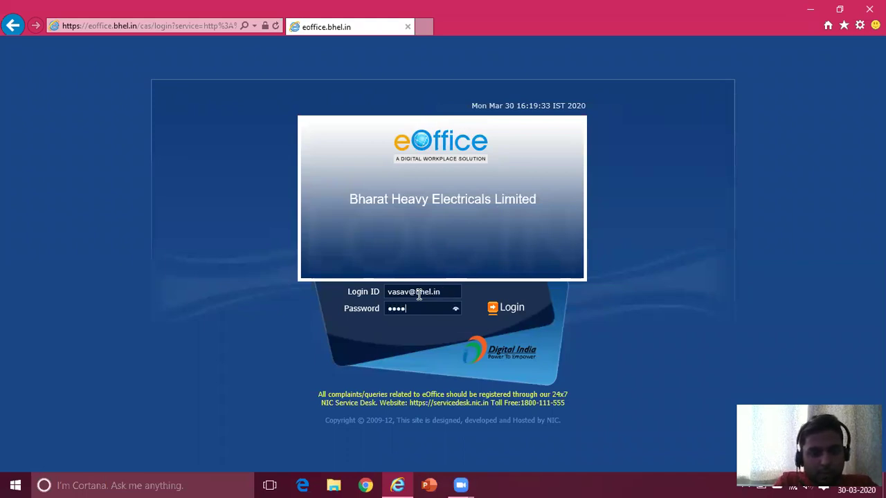
text(********)
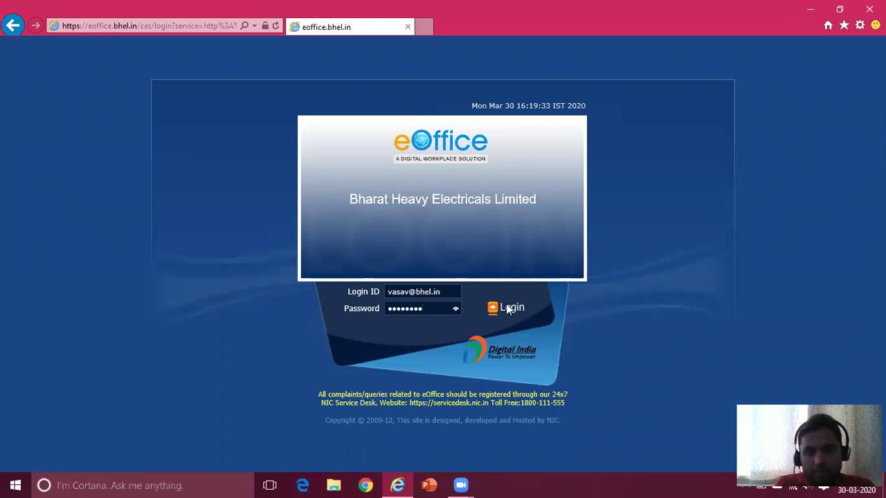
click(512, 308)
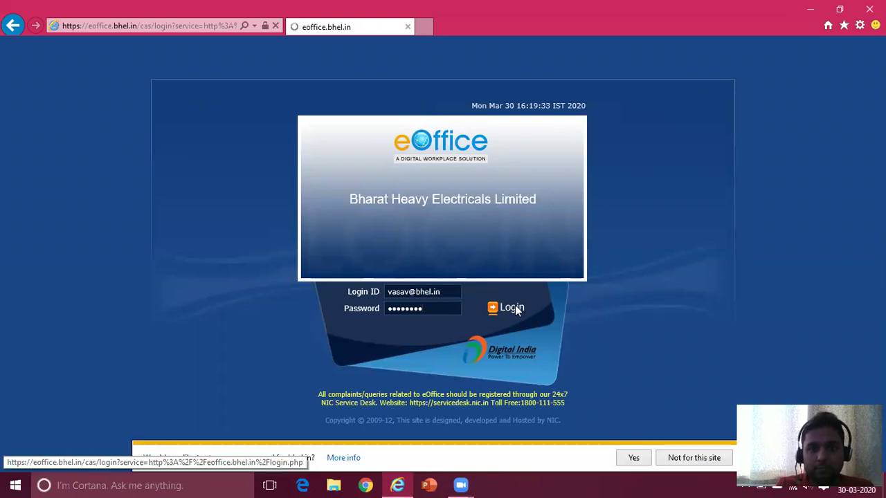
click(692, 457)
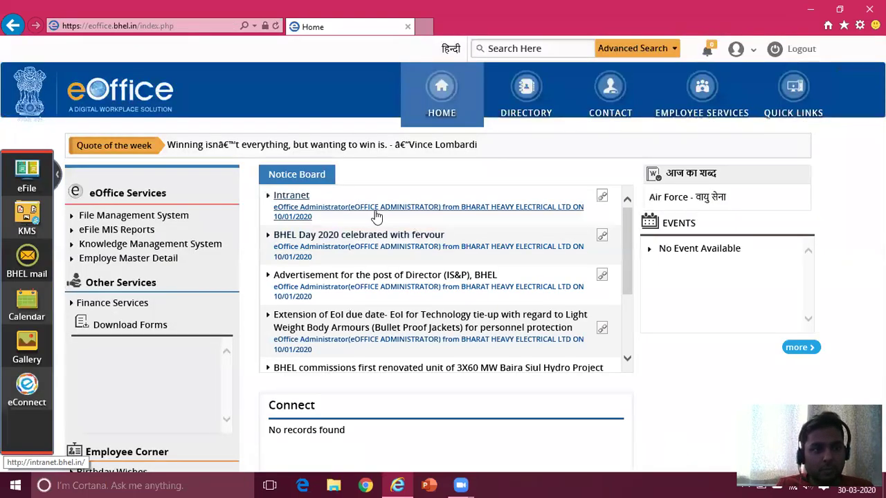
click(169, 216)
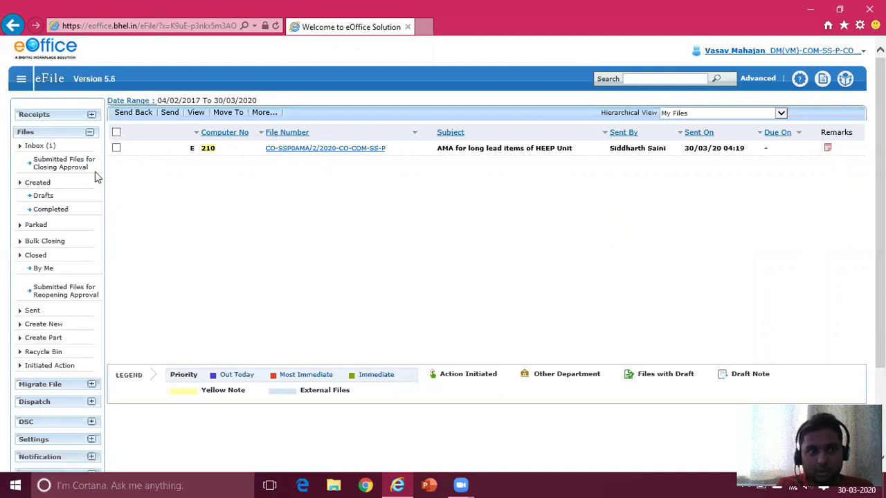
- Open file 210, discard its draft, and submit a yellow note 'Make the changes as discussed.'
click(306, 151)
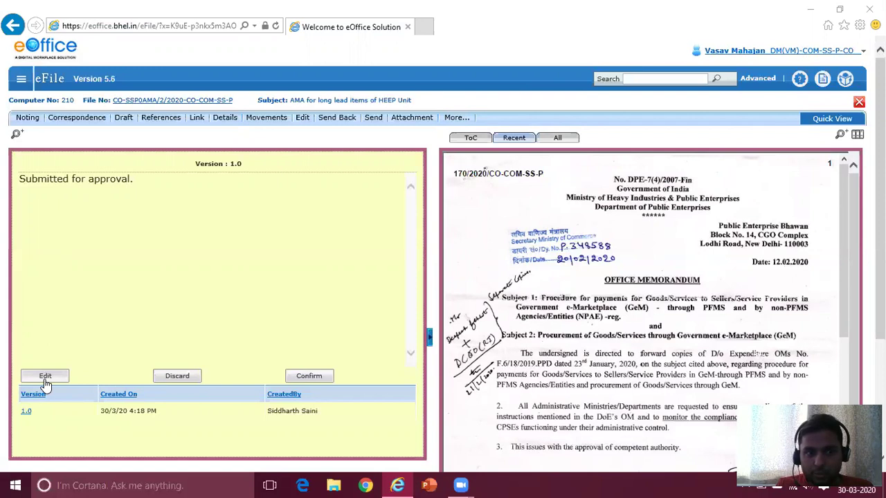
click(186, 380)
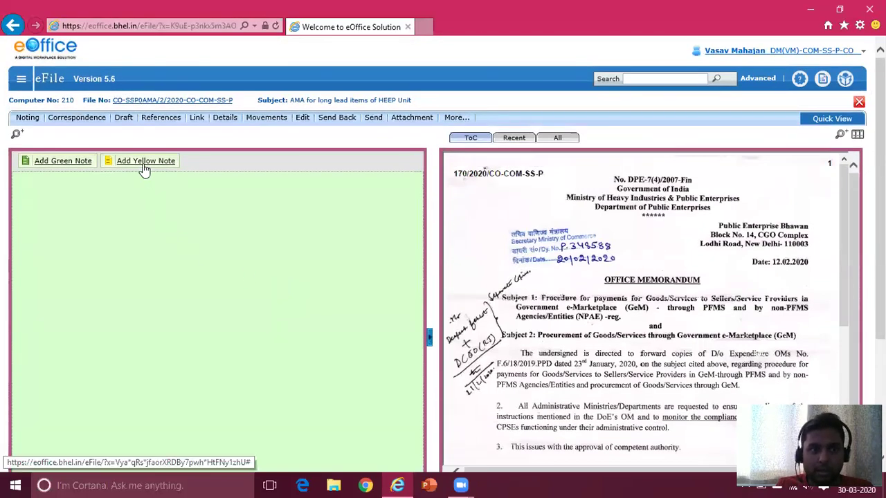
click(143, 169)
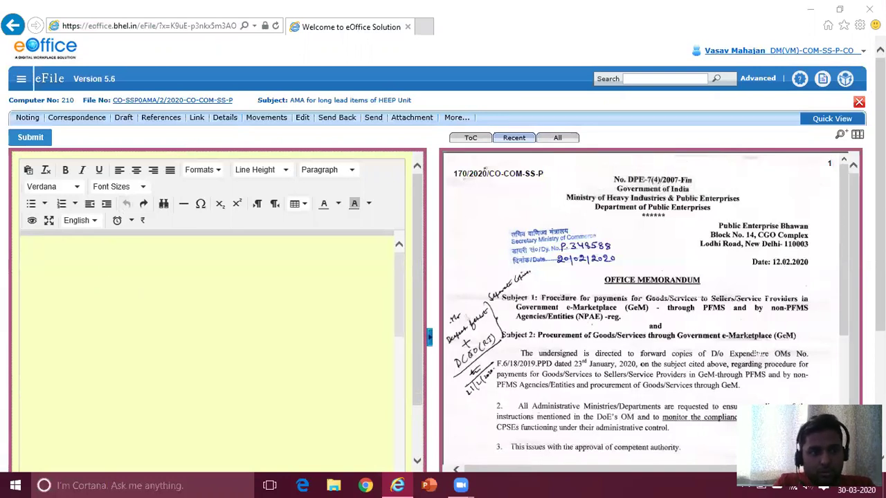
click(124, 291)
text(Change)
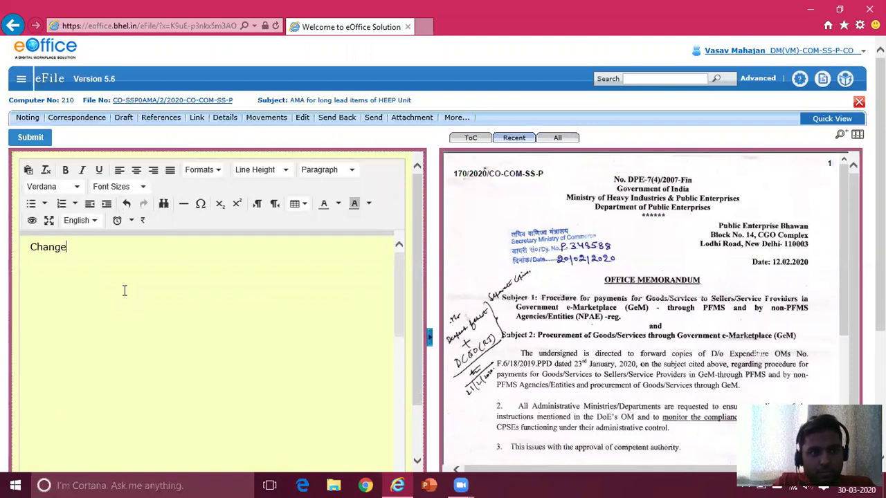
key(ctrl+a)
key(BackSpace)
text(Make the )
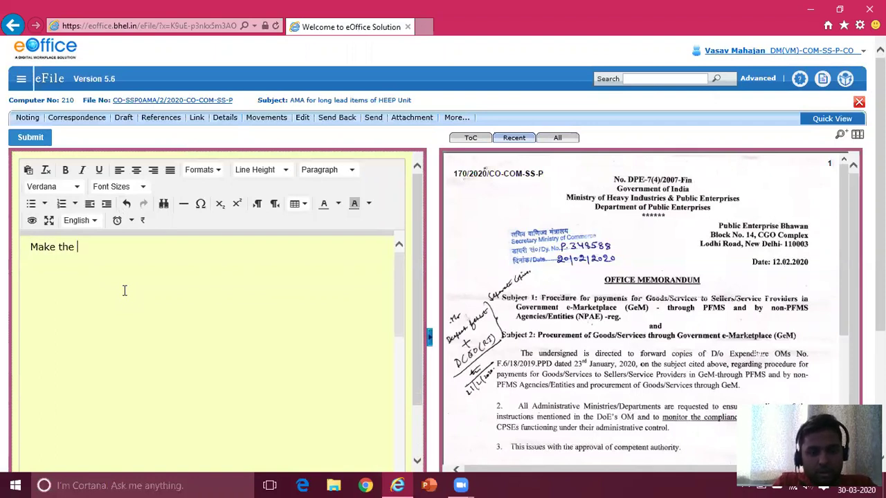
text(changes as discussed.)
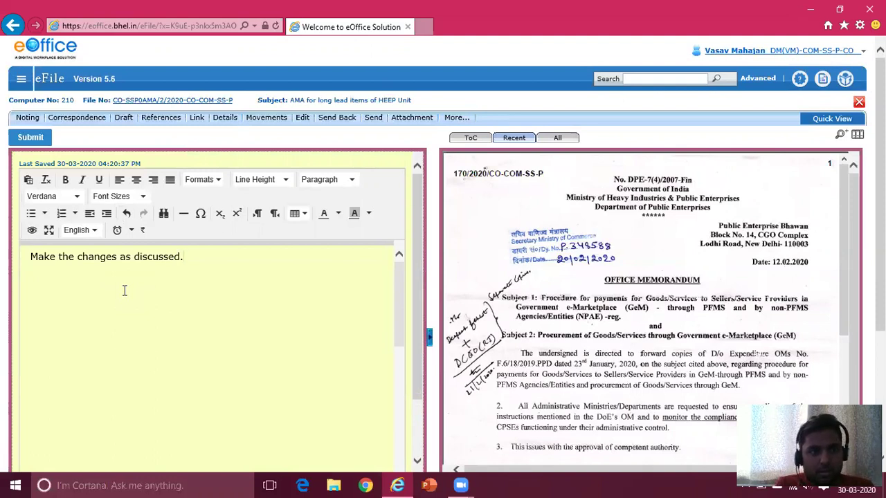
click(27, 138)
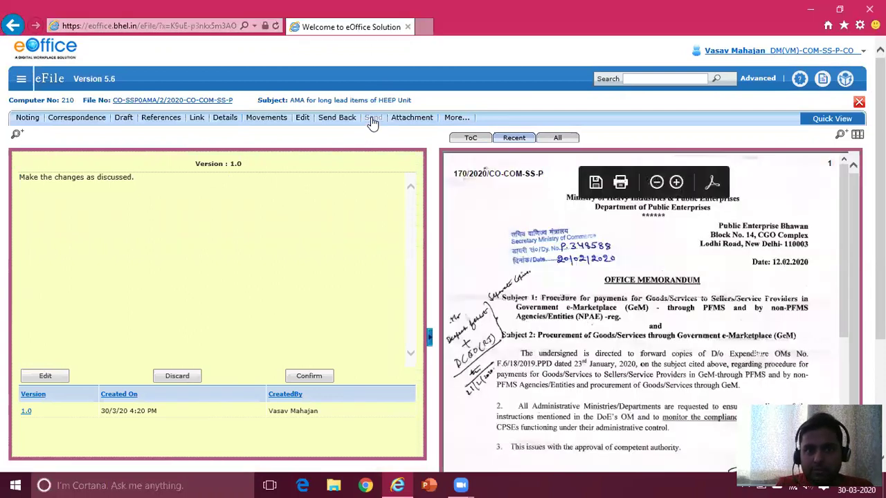
- Send file 210 back to the submitting officer chosen from the To suggestions
click(372, 119)
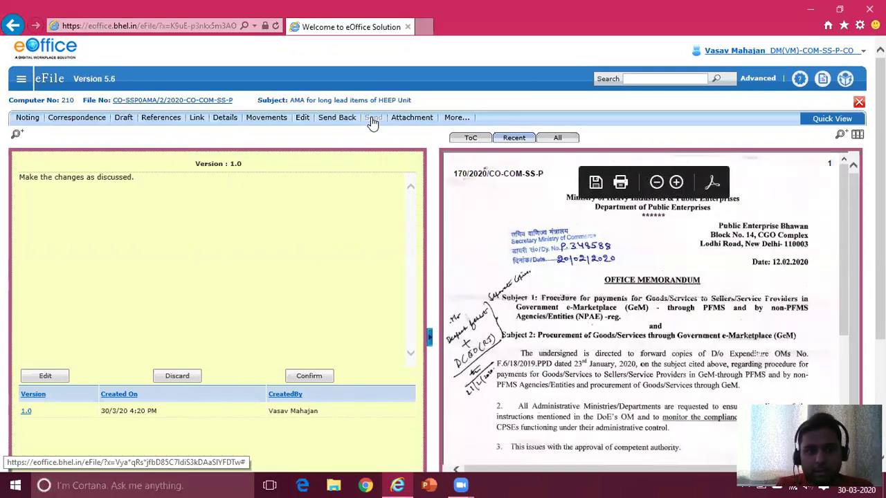
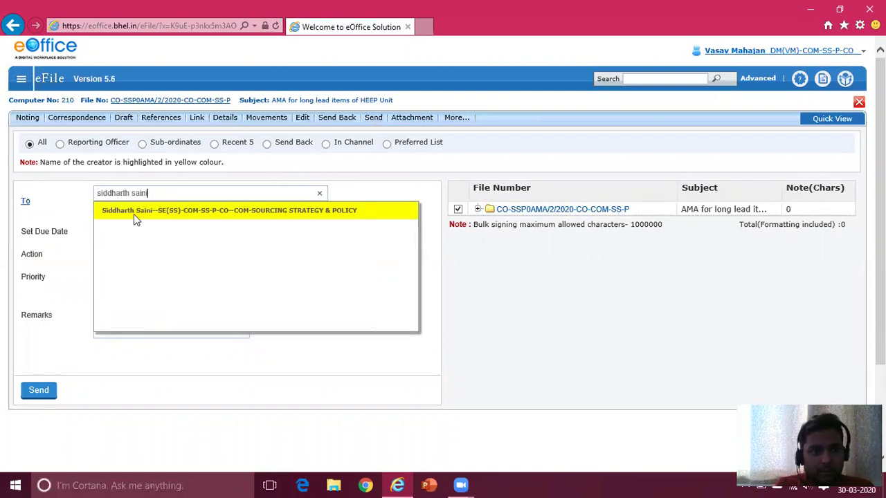
click(133, 214)
click(29, 392)
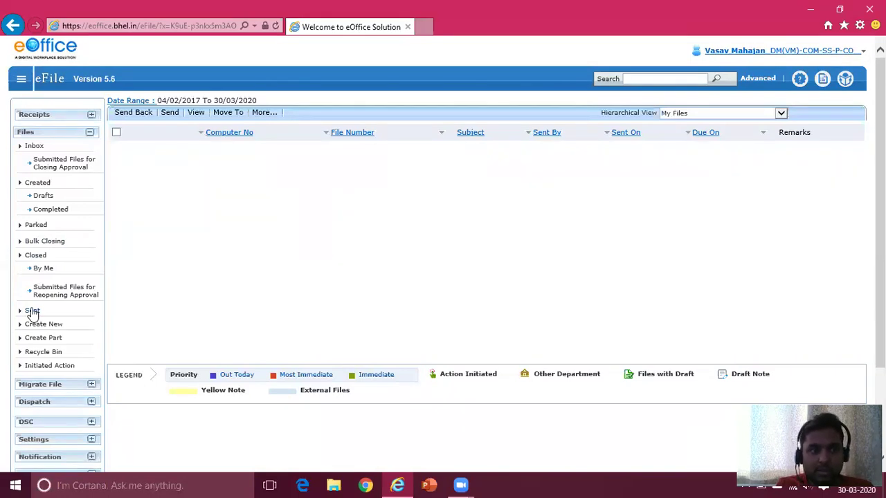
- Confirm file 210 is listed under Sent, then sign out to the eoffice.bhel.in login page
click(33, 310)
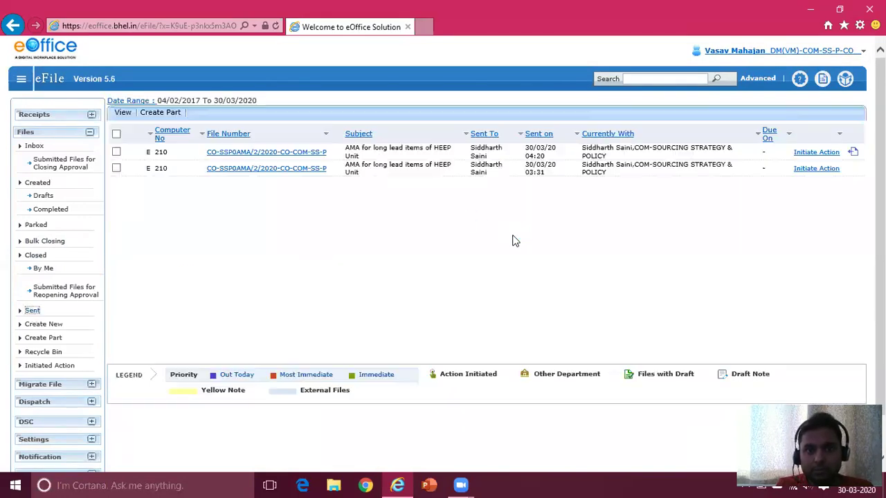
drag(381, 148, 661, 151)
click(661, 151)
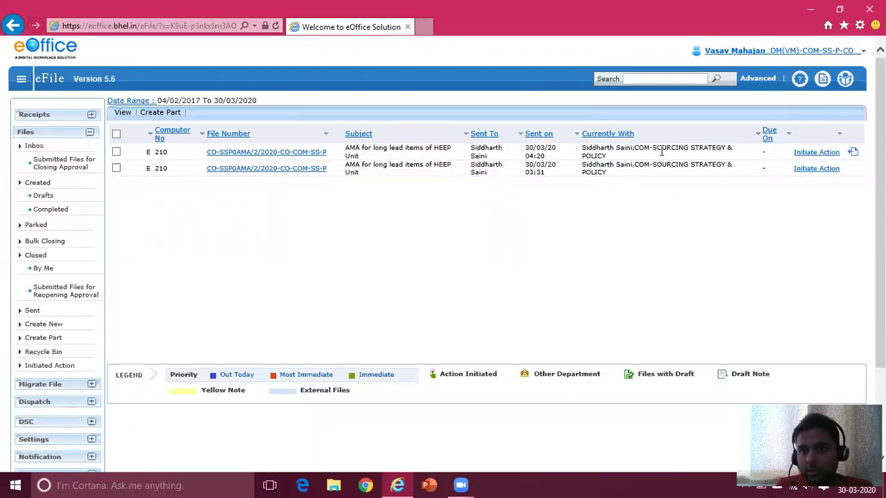
click(862, 53)
click(671, 98)
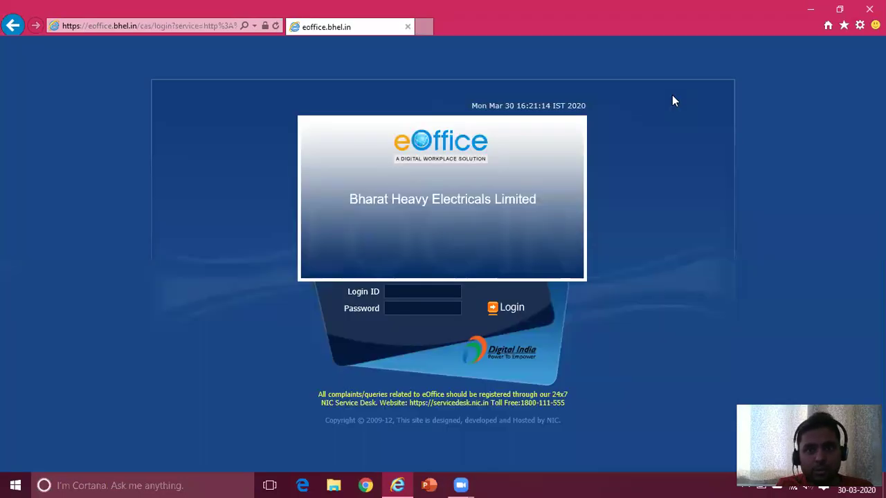
- Log in with the original sender's ID and password and open File Management System
click(406, 292)
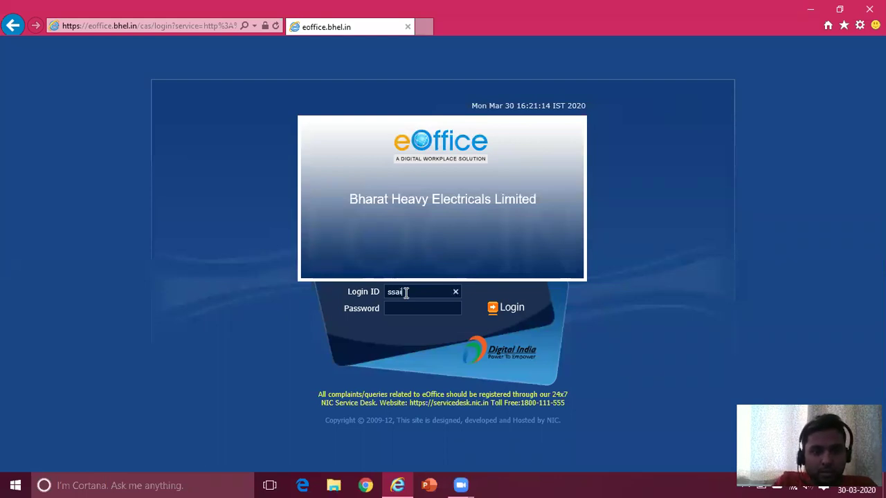
key(Tab)
text(****)
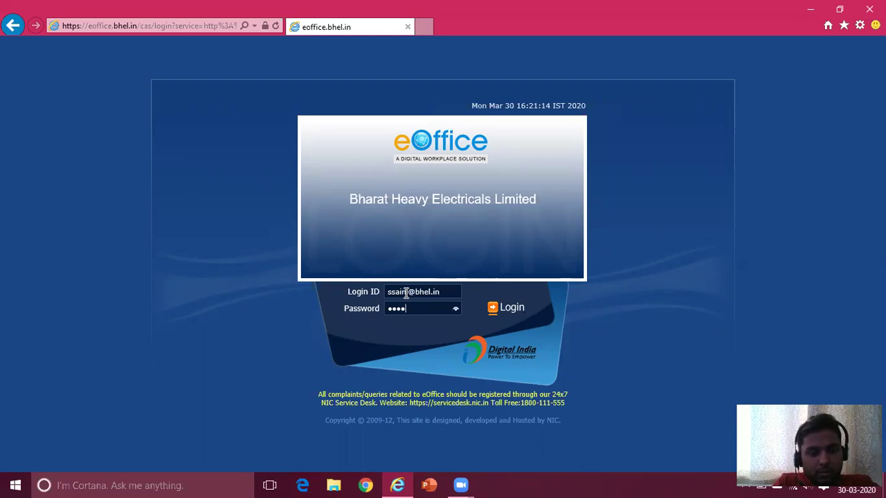
text(*****)
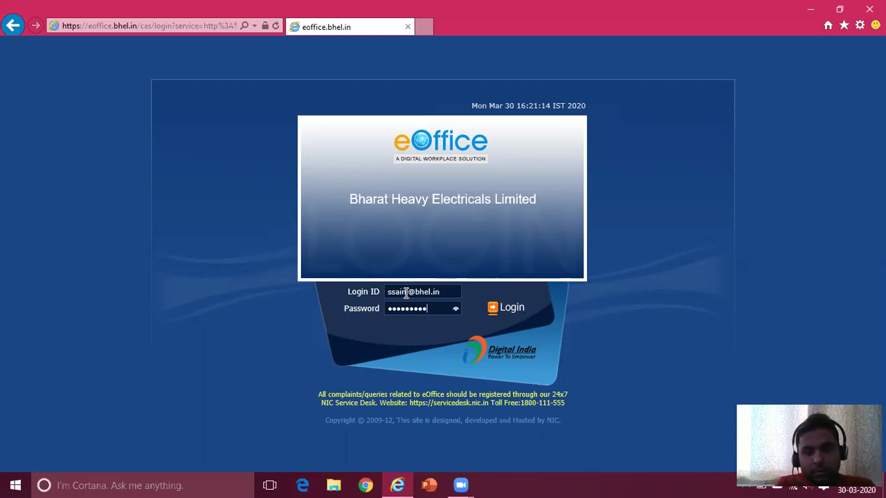
click(506, 307)
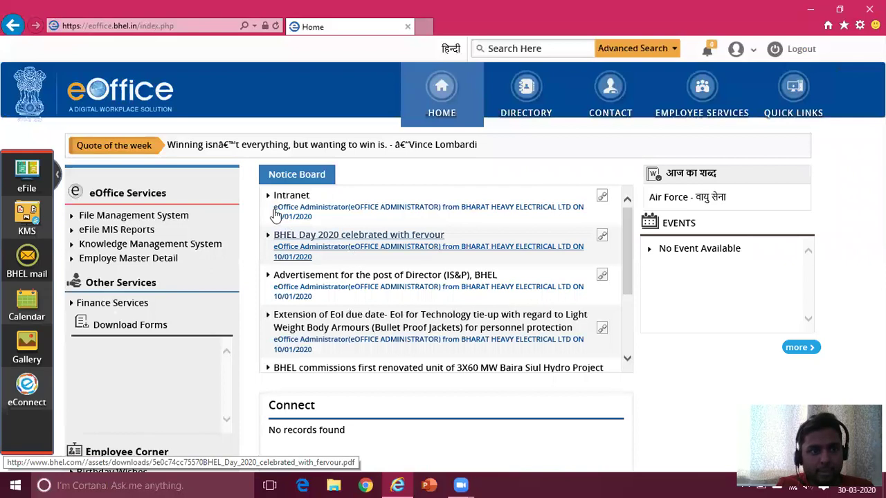
click(171, 217)
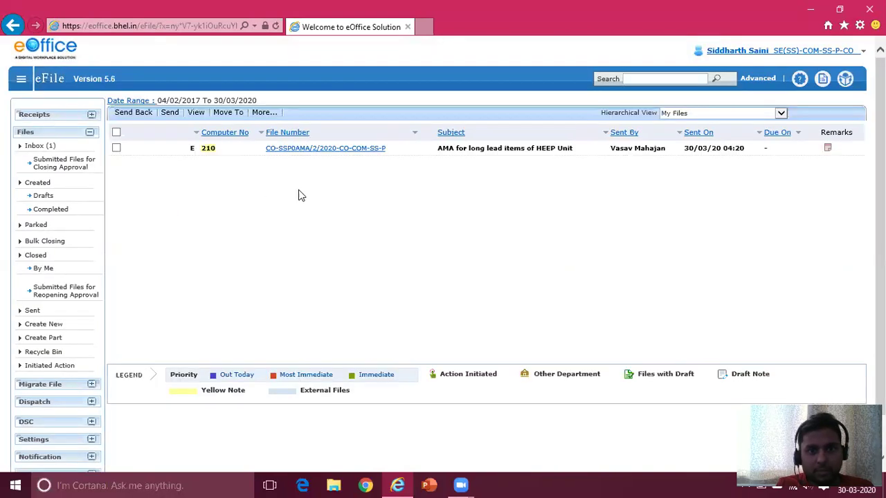
- Open returned file 210, read the note 'Make the changes as discussed.', then attempt Discard
click(302, 149)
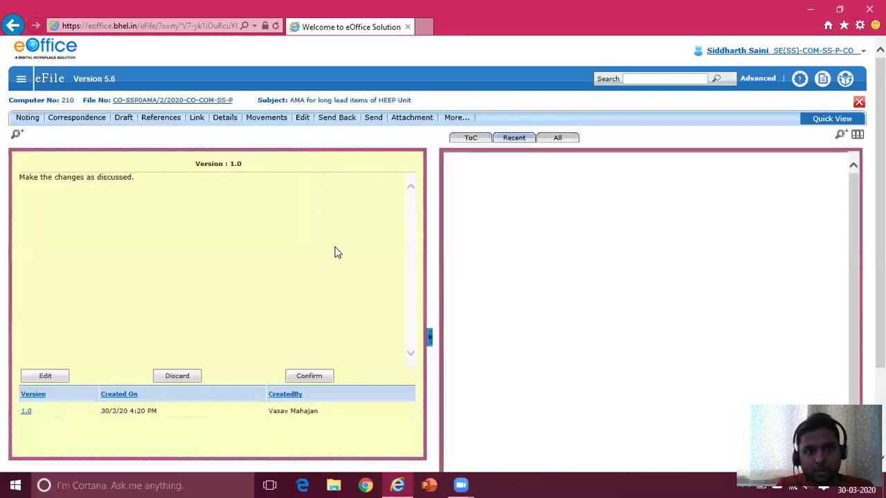
click(169, 380)
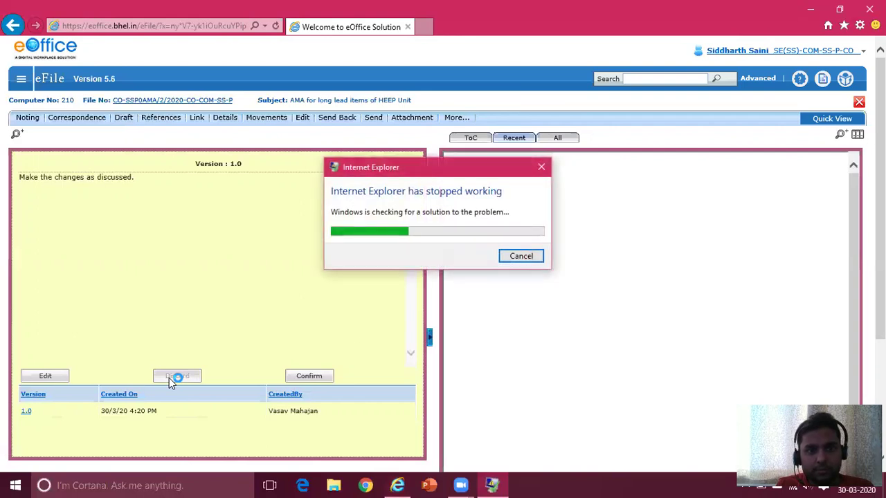